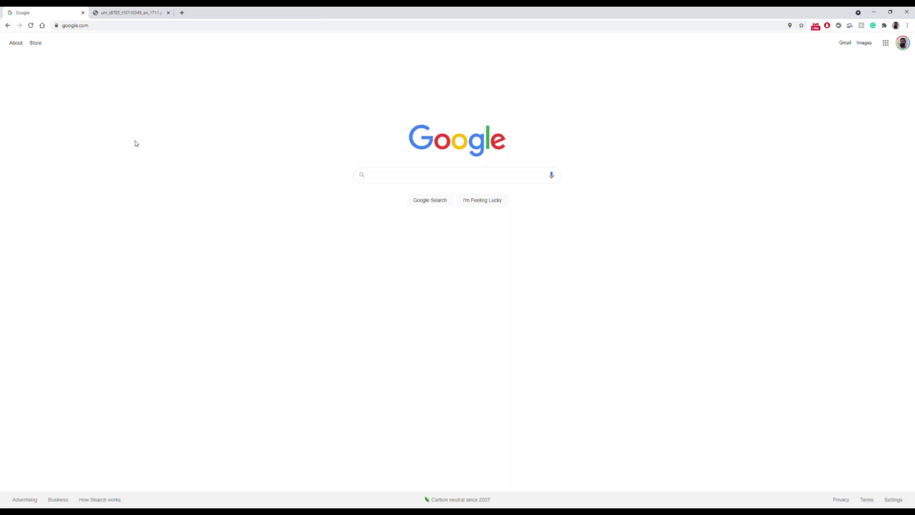
- Go to 10.0.0.10 in Chrome, keep the prefilled username, and get ready to enter the password
{"action": "left_click", "coordinate": [102, 26]}
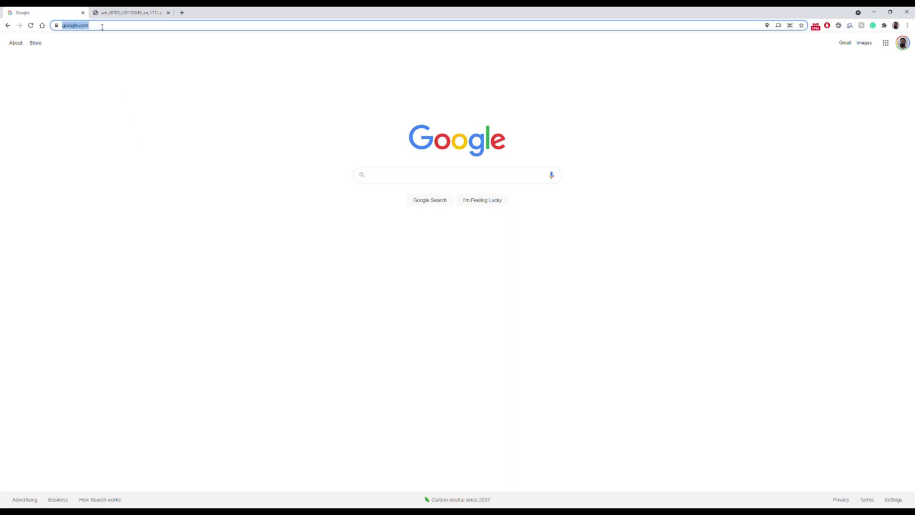
{"action": "key", "text": "BackSpace"}
{"action": "type", "text": "10.0."}
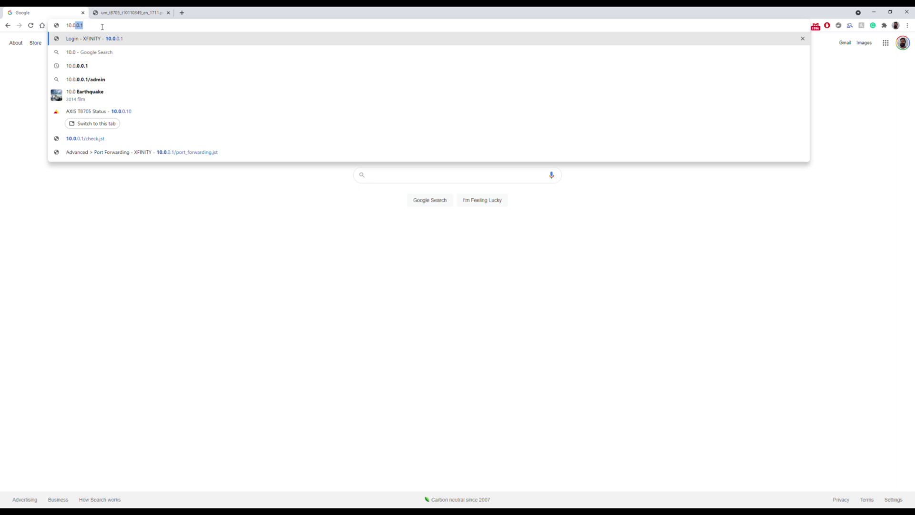
{"action": "type", "text": "0.10"}
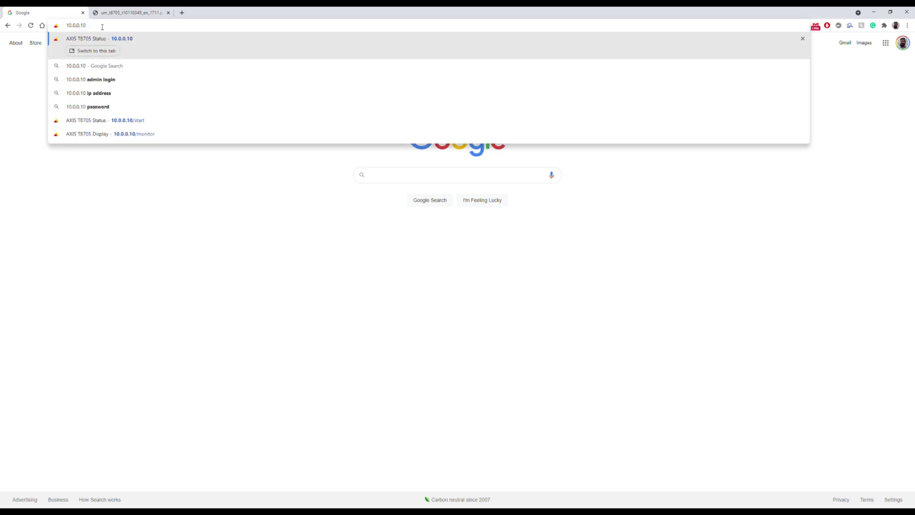
{"action": "key", "text": "Return"}
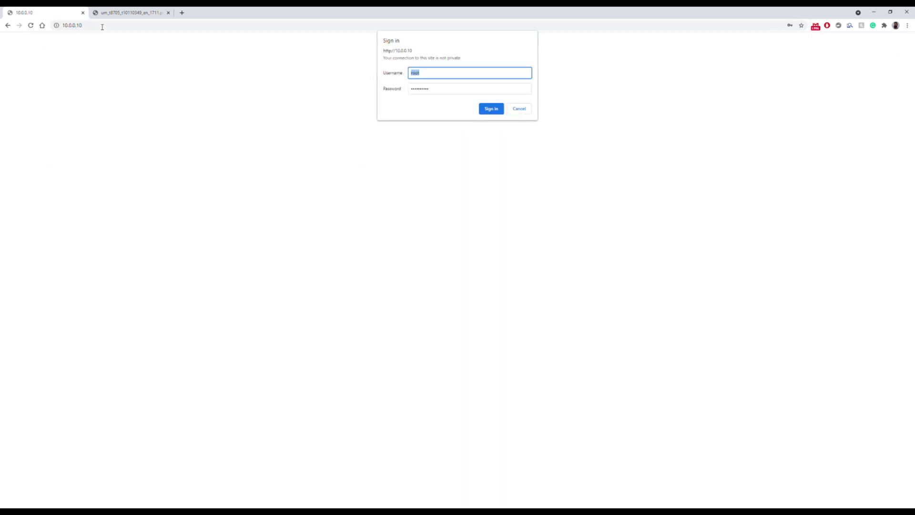
{"action": "key", "text": "End"}
{"action": "left_click", "coordinate": [443, 92]}
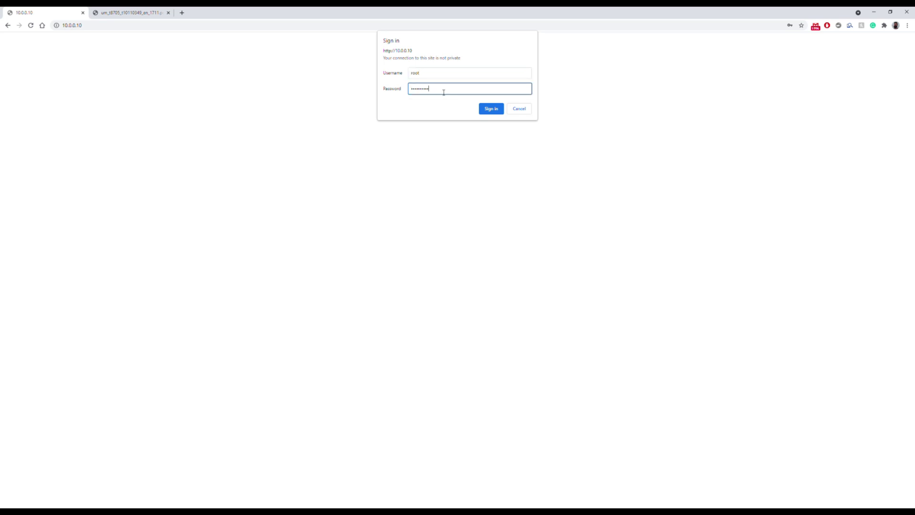
- Sign in, then start adding a camera under Video sources with the IP address field active
{"action": "left_click", "coordinate": [493, 110]}
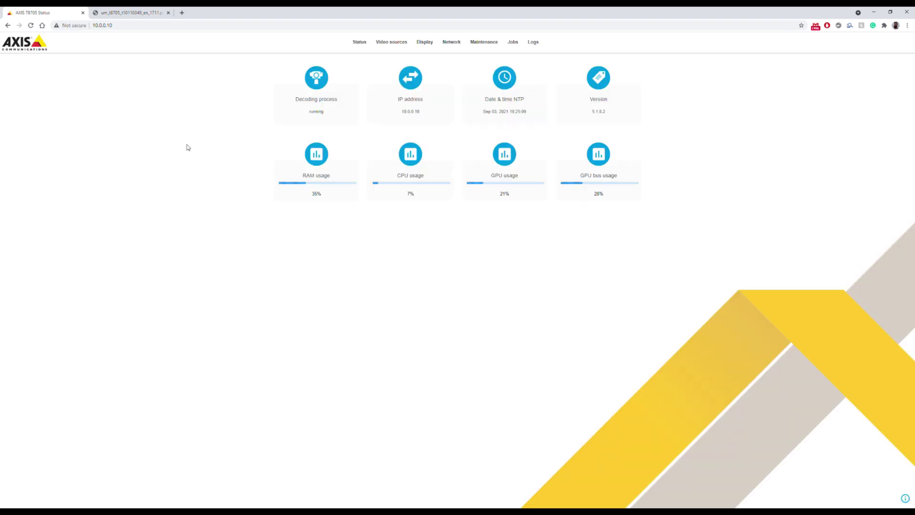
{"action": "left_click", "coordinate": [387, 44]}
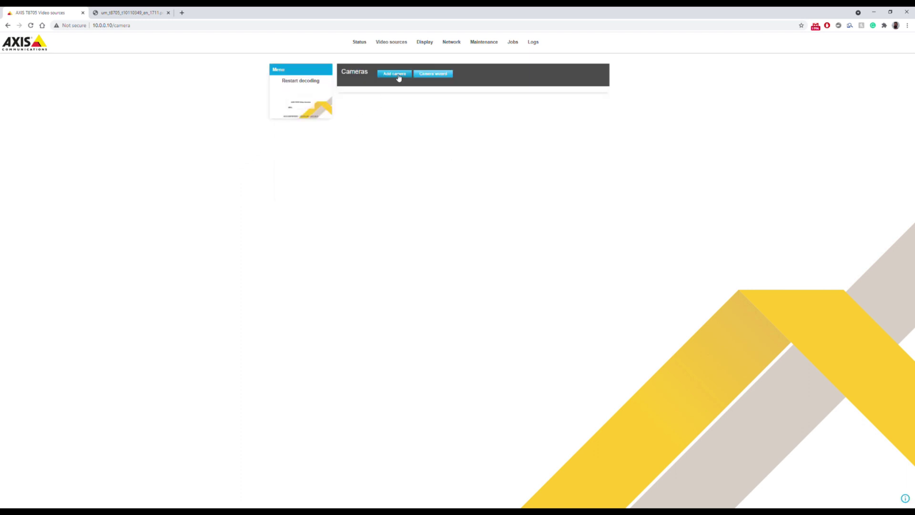
{"action": "left_click", "coordinate": [396, 74]}
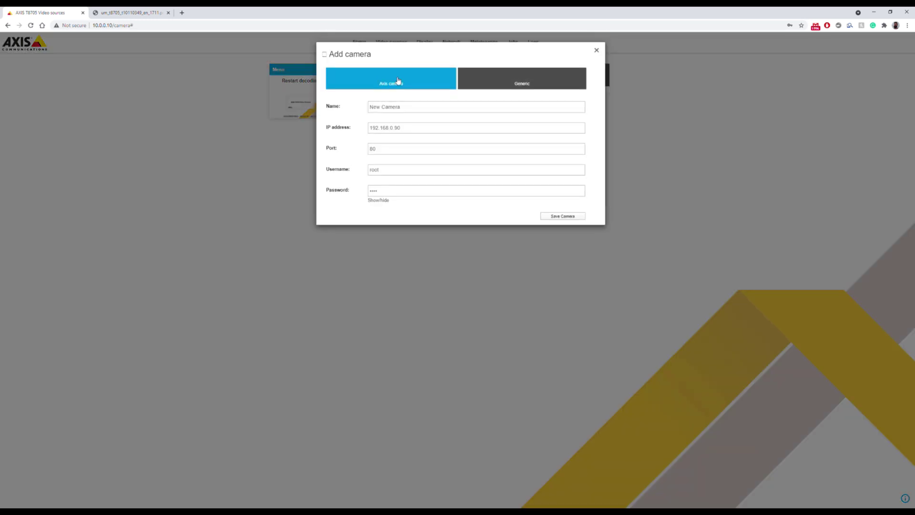
{"action": "left_click", "coordinate": [421, 130]}
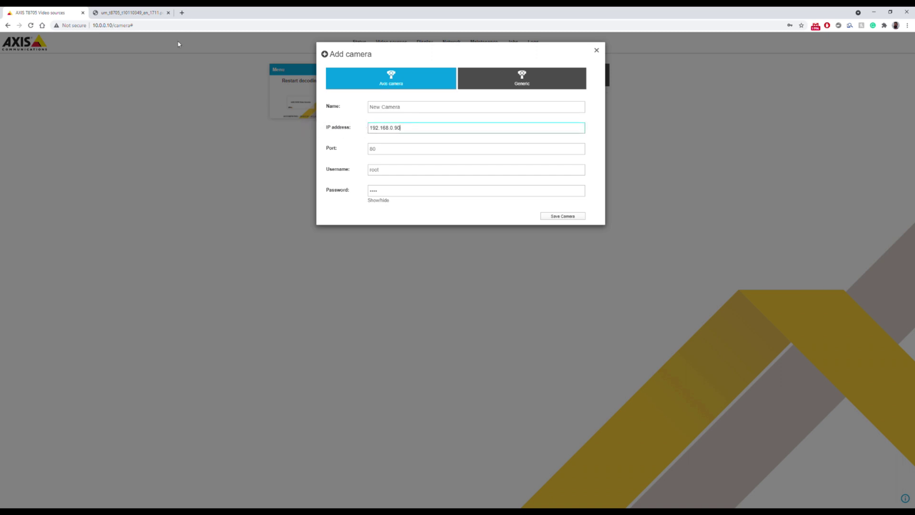
- Close the extra browser tab and switch to the Meraki Dashboard camera window
{"action": "left_click", "coordinate": [182, 13]}
{"action": "key", "text": "ctrl+w"}
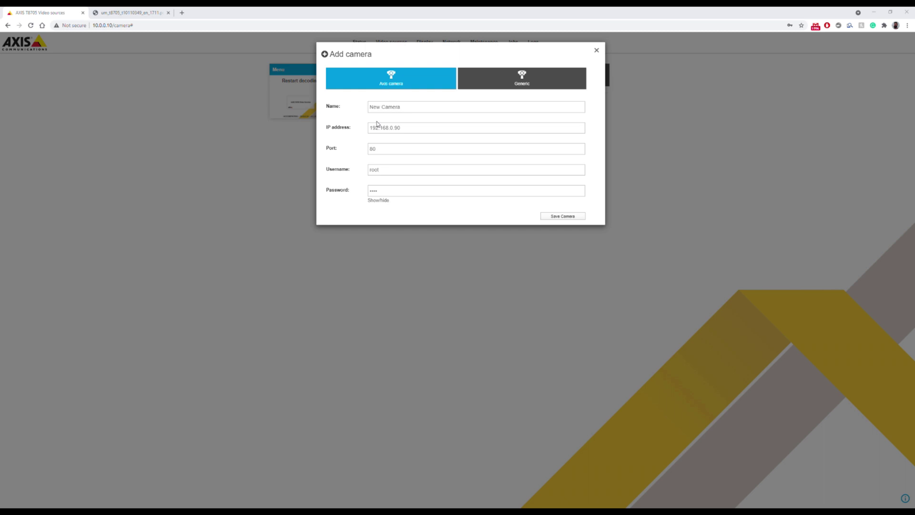
{"action": "key", "text": "alt+Tab"}
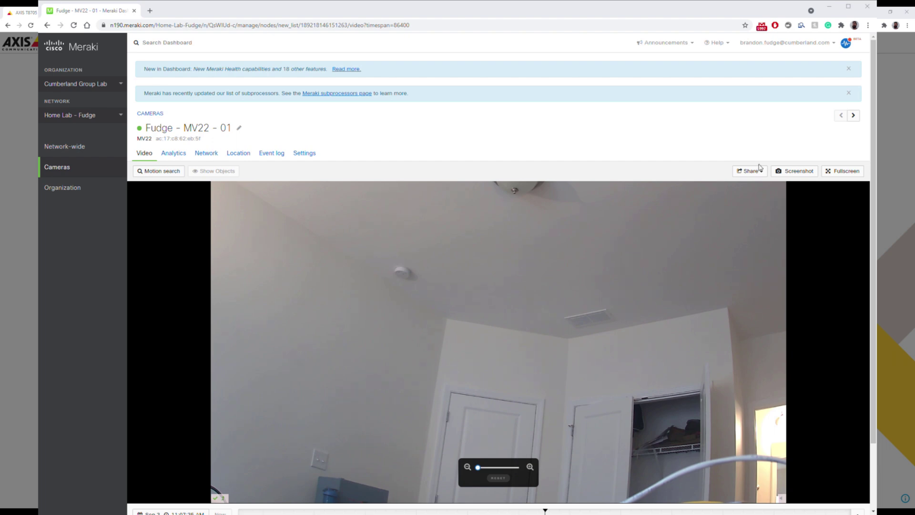
- Set the MV22's External RTSP to Enabled, confirm the warning, and select the stream link
{"action": "scroll", "coordinate": [311, 118], "scroll_direction": "down", "scroll_amount": 1}
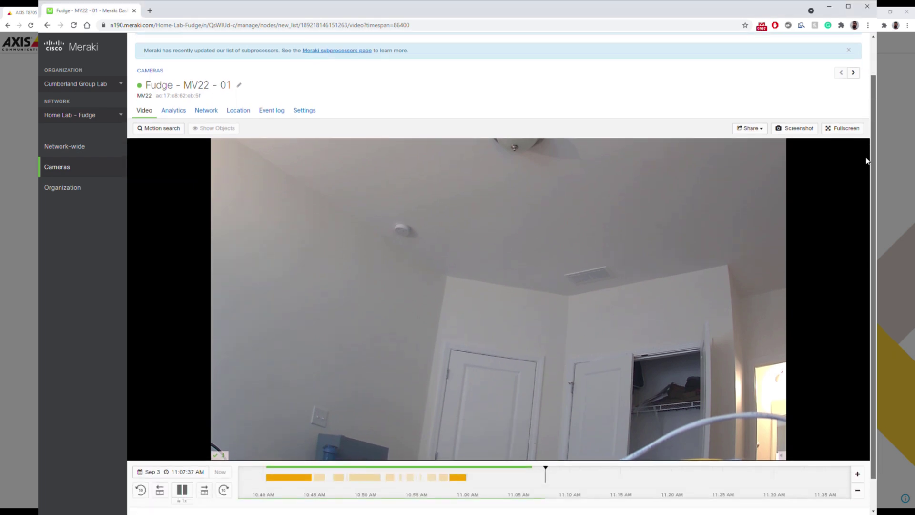
{"action": "left_click", "coordinate": [310, 115]}
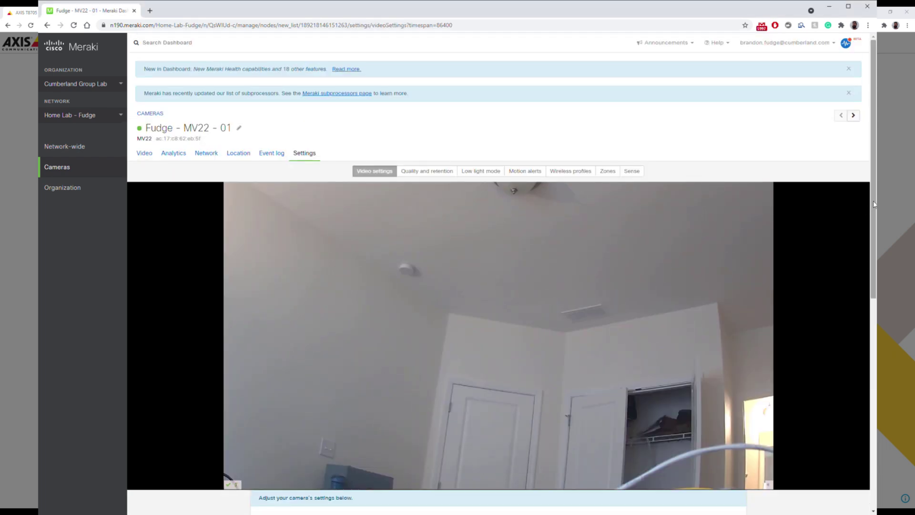
{"action": "left_click_drag", "start_coordinate": [873, 201], "coordinate": [853, 445]}
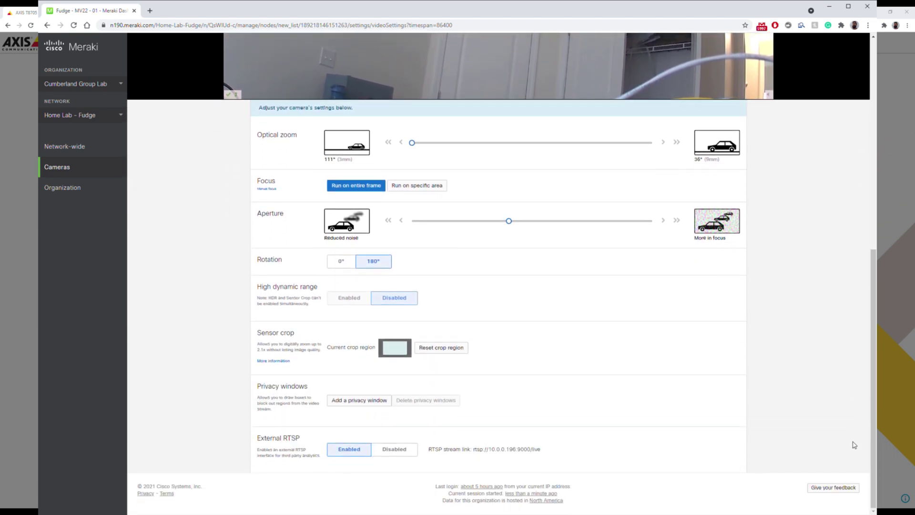
{"action": "left_click", "coordinate": [403, 453]}
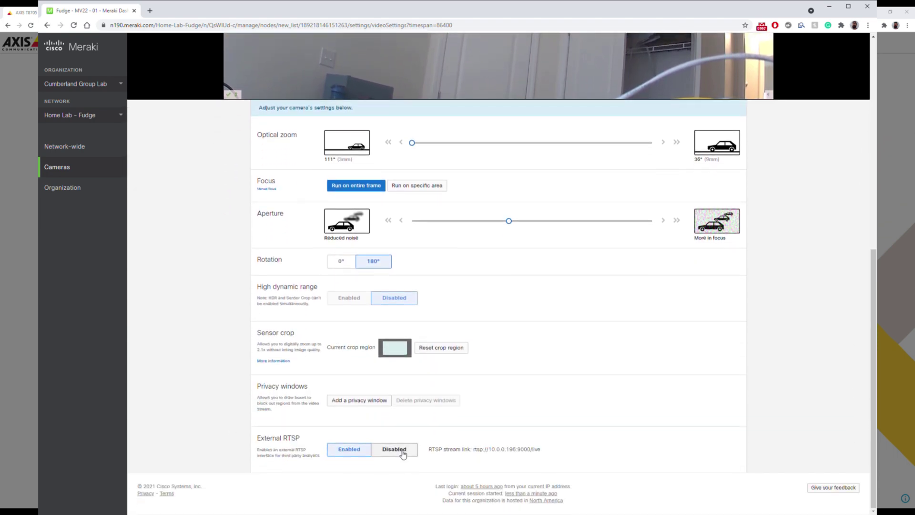
{"action": "left_click", "coordinate": [357, 452]}
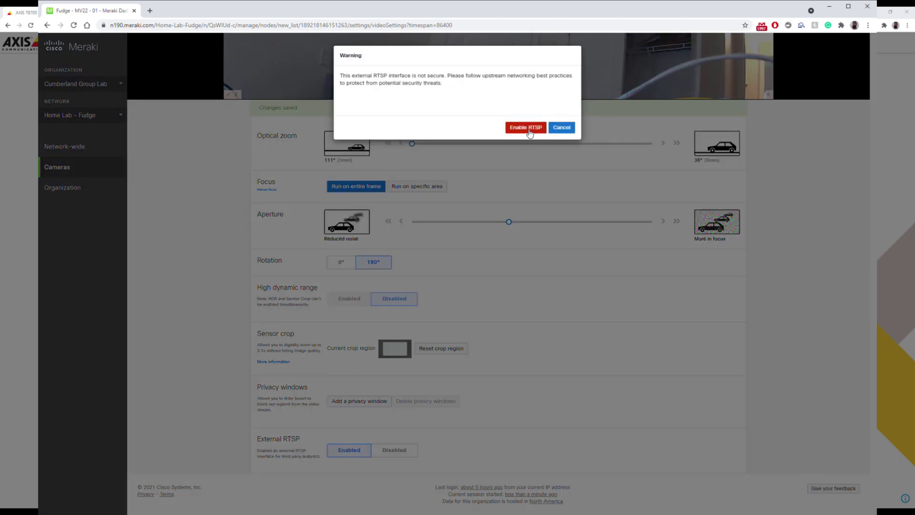
{"action": "left_click", "coordinate": [528, 128]}
{"action": "triple_click", "coordinate": [540, 453]}
{"action": "key", "text": "ctrl+c"}
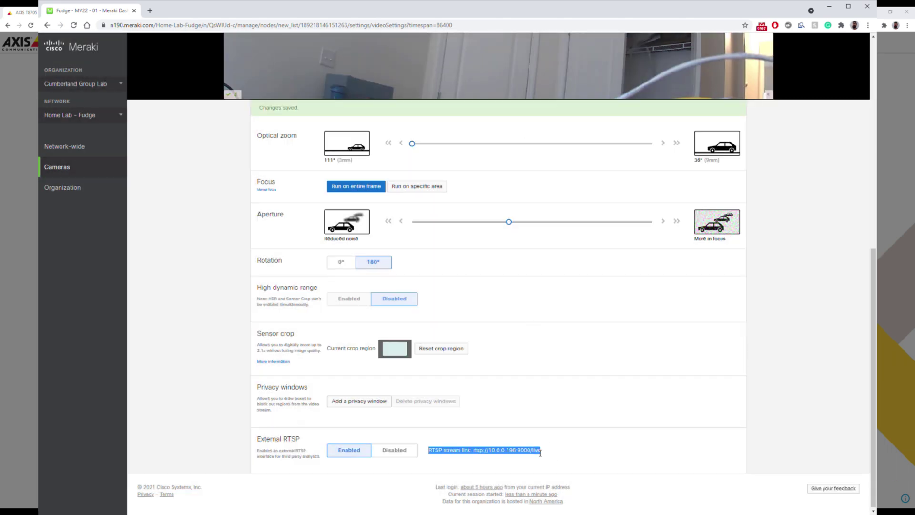
{"action": "left_click", "coordinate": [596, 453]}
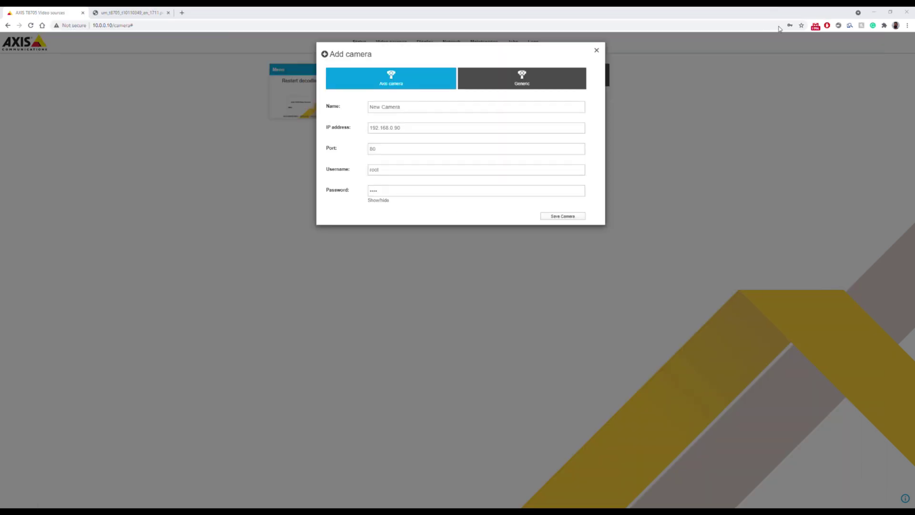
- Switch the Add camera form to the Generic camera type
{"action": "left_click", "coordinate": [507, 80]}
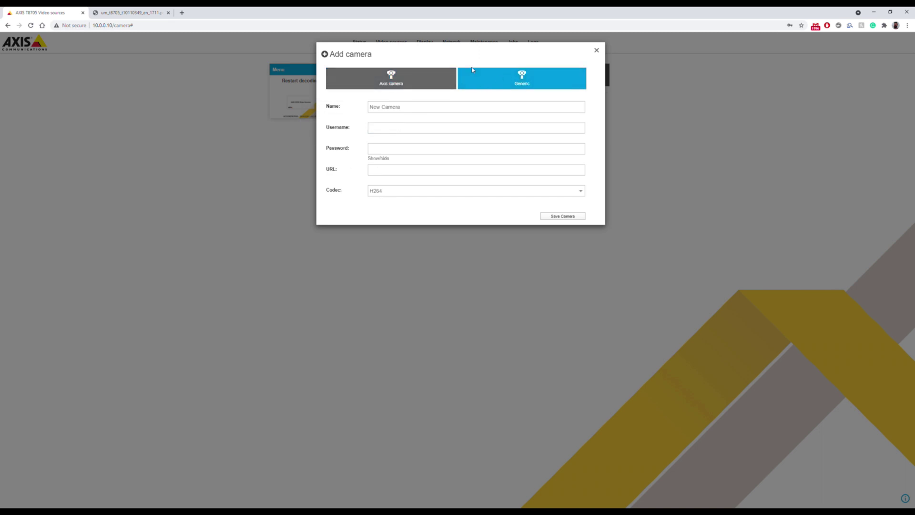
{"action": "left_click", "coordinate": [433, 81]}
{"action": "left_click", "coordinate": [522, 81]}
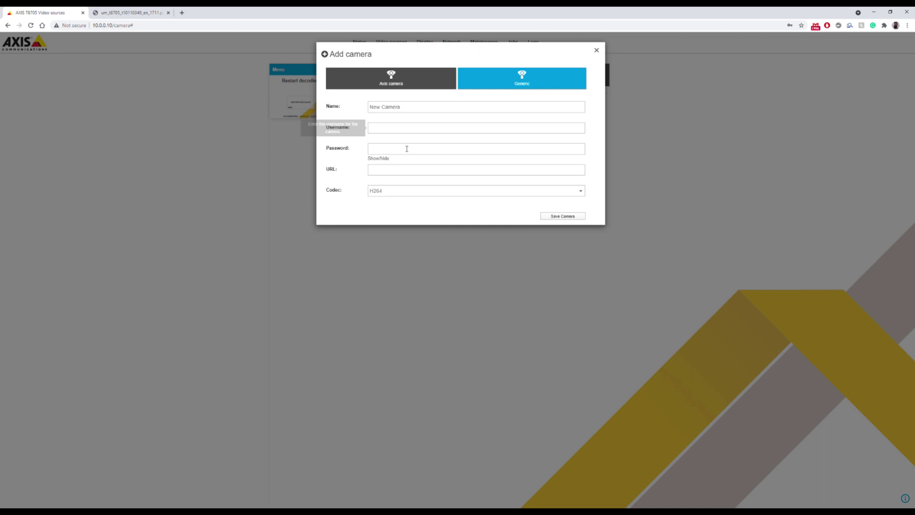
- Paste rtsp://10.0.0.196:9000/live as the stream address, remove the label prefix, and save New Camera
{"action": "left_click", "coordinate": [388, 171]}
{"action": "key", "text": "ctrl+v"}
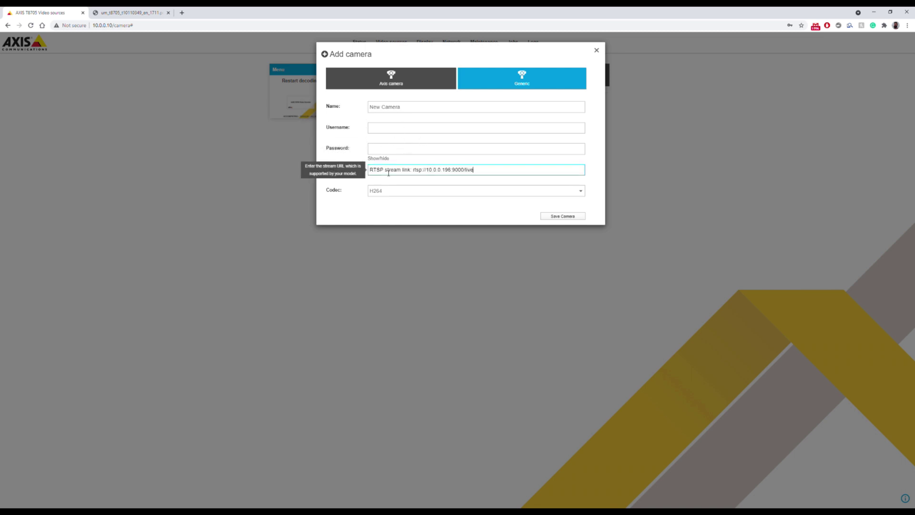
{"action": "left_click_drag", "start_coordinate": [413, 170], "coordinate": [369, 170]}
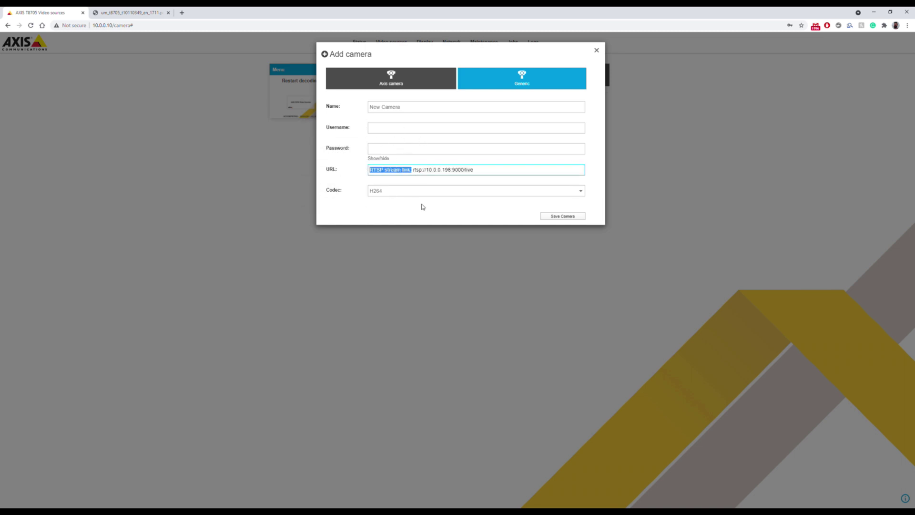
{"action": "key", "text": "BackSpace"}
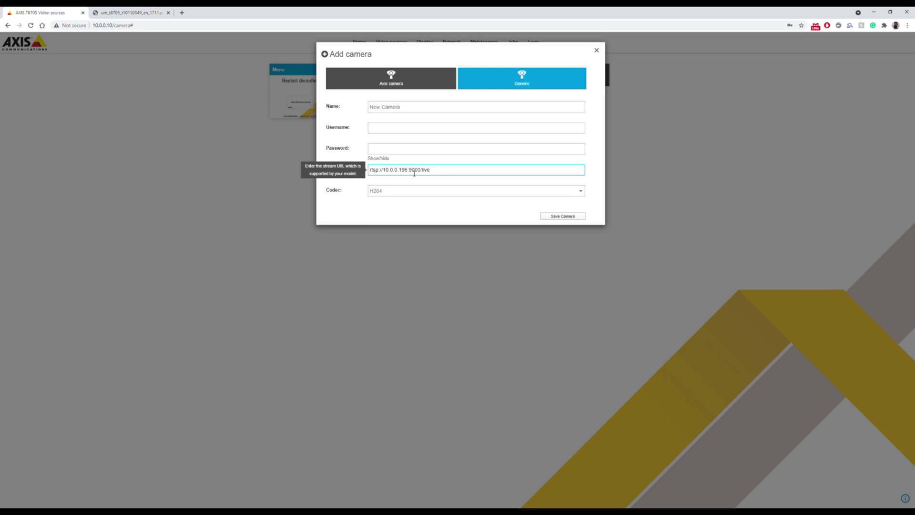
{"action": "left_click_drag", "start_coordinate": [418, 172], "coordinate": [435, 171]}
{"action": "left_click", "coordinate": [435, 173]}
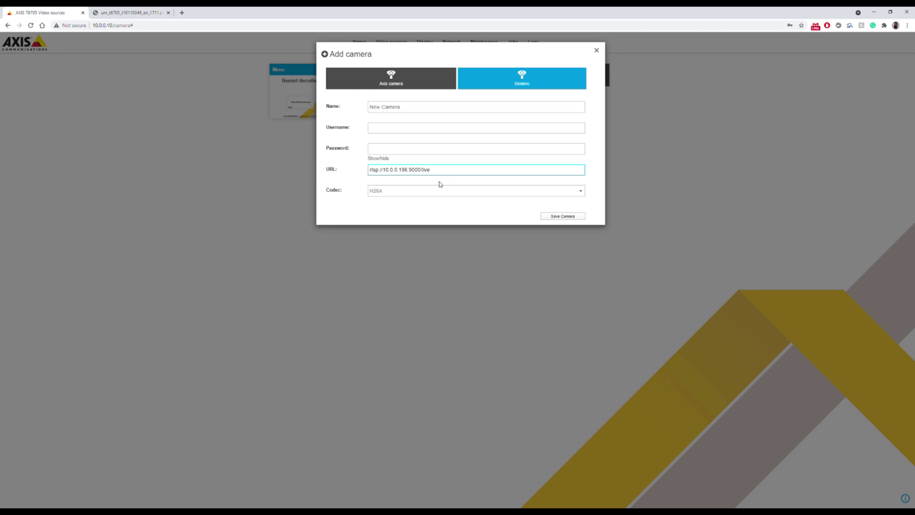
{"action": "left_click", "coordinate": [567, 217]}
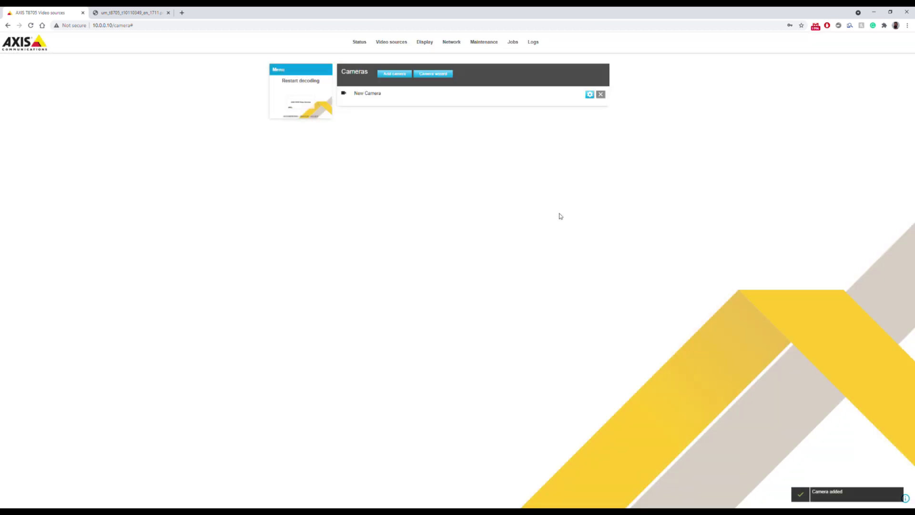
- After the preview's read error, set New Camera's RTSP transport to Auto and save
{"action": "left_click", "coordinate": [299, 98]}
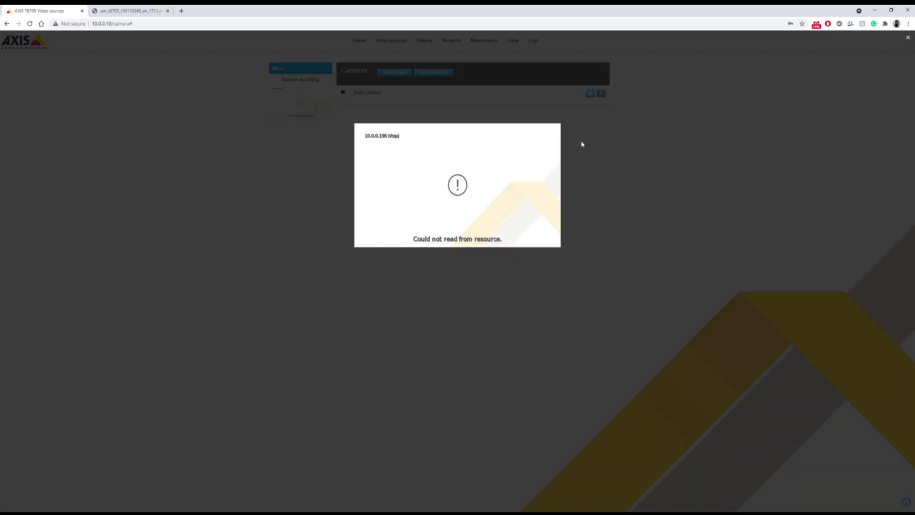
{"action": "left_click", "coordinate": [908, 39]}
{"action": "left_click", "coordinate": [590, 93]}
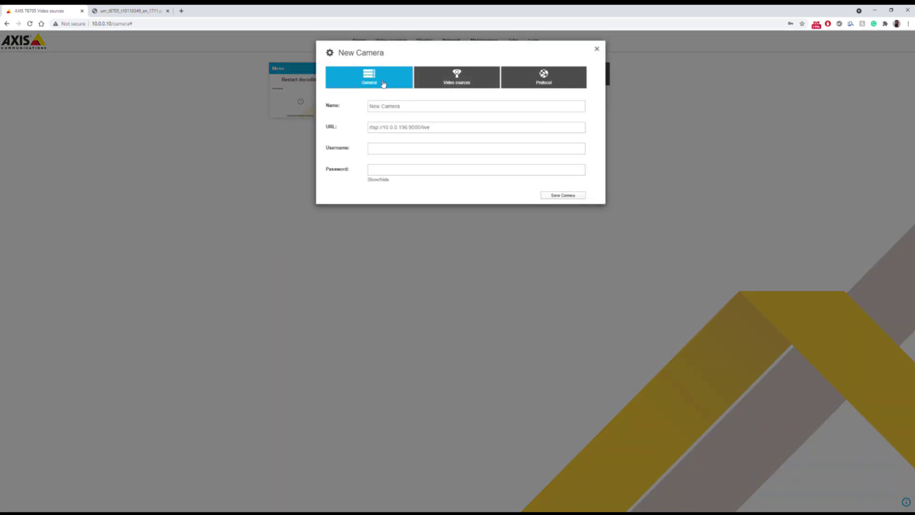
{"action": "left_click", "coordinate": [459, 81]}
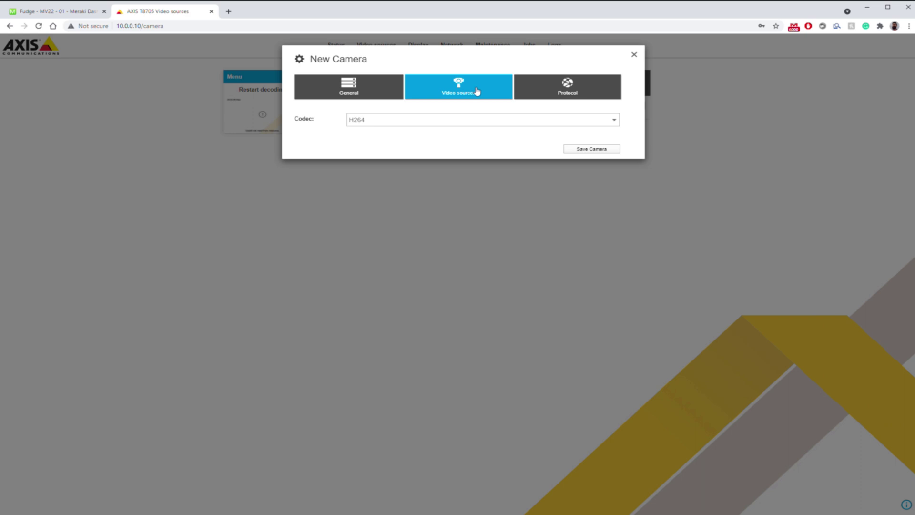
{"action": "left_click", "coordinate": [589, 94]}
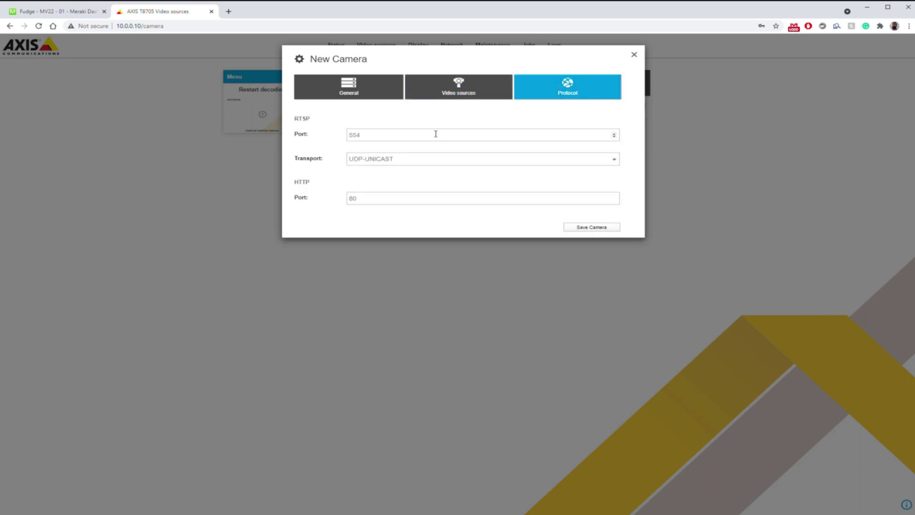
{"action": "left_click", "coordinate": [442, 162]}
{"action": "left_click", "coordinate": [425, 193]}
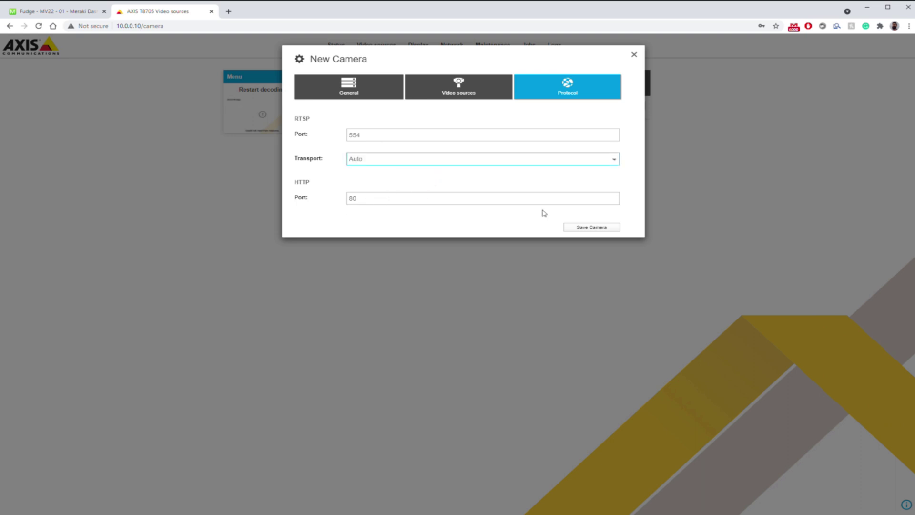
{"action": "left_click", "coordinate": [595, 228]}
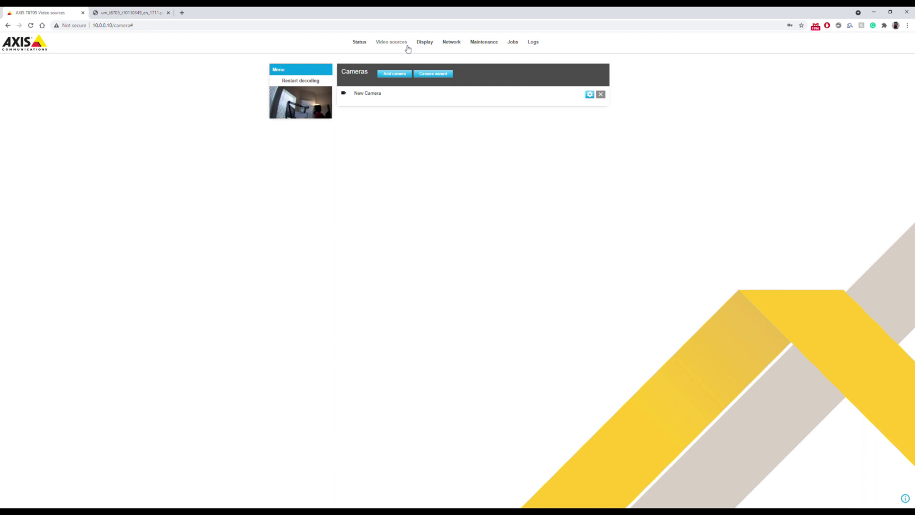
- Change the Display view layout from 4x4 to 2x2 and save it
{"action": "left_click", "coordinate": [425, 42]}
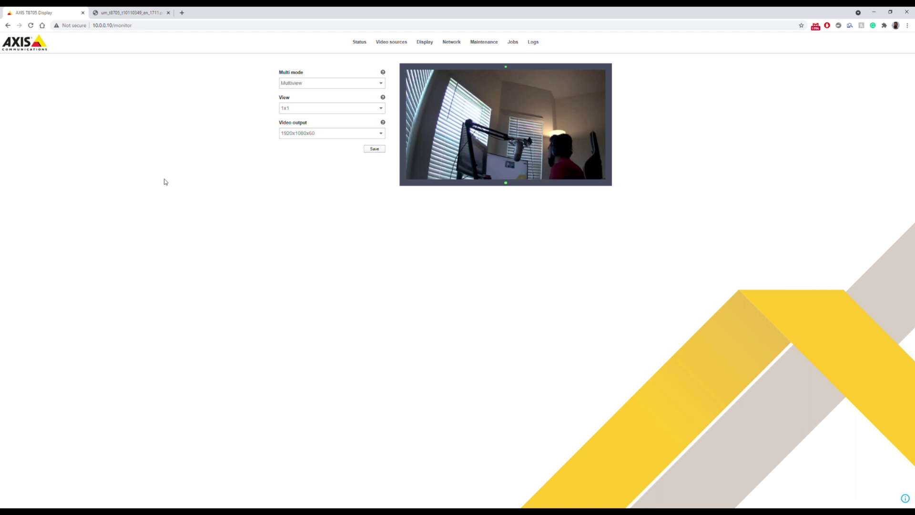
{"action": "left_click", "coordinate": [374, 111]}
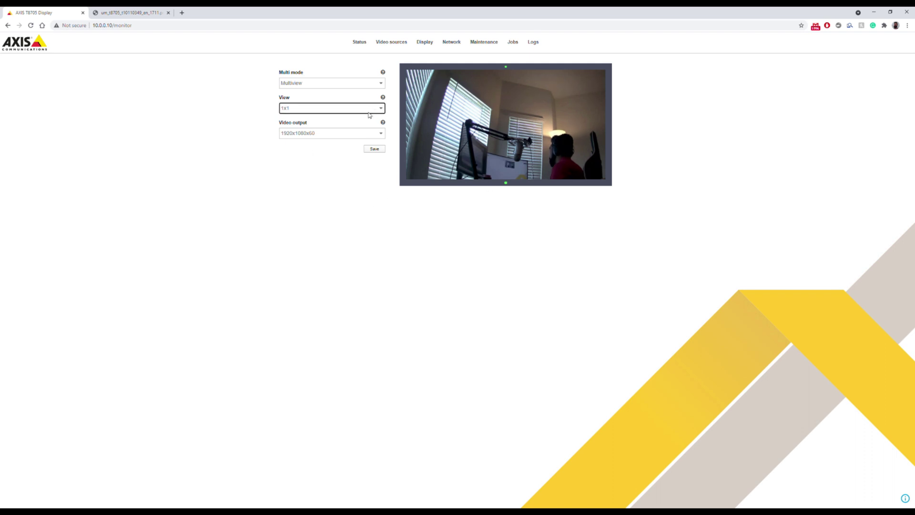
{"action": "left_click", "coordinate": [313, 171]}
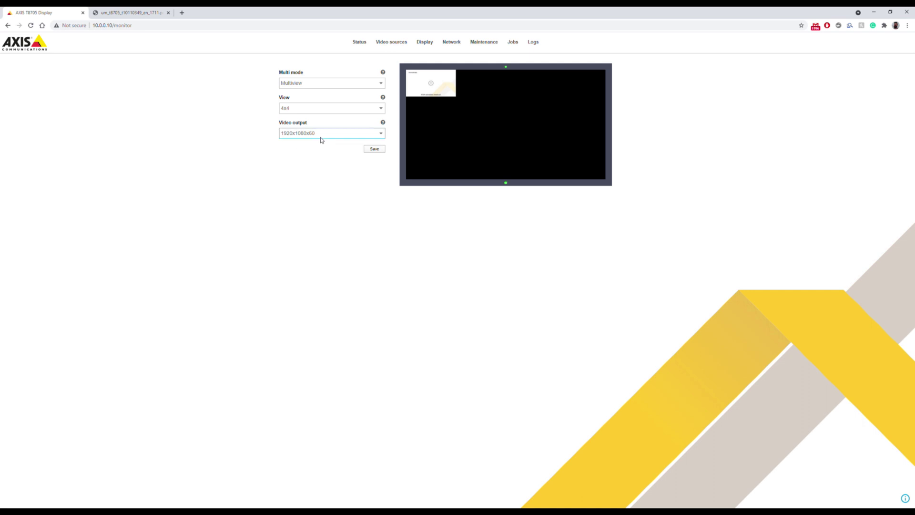
{"action": "left_click", "coordinate": [347, 111]}
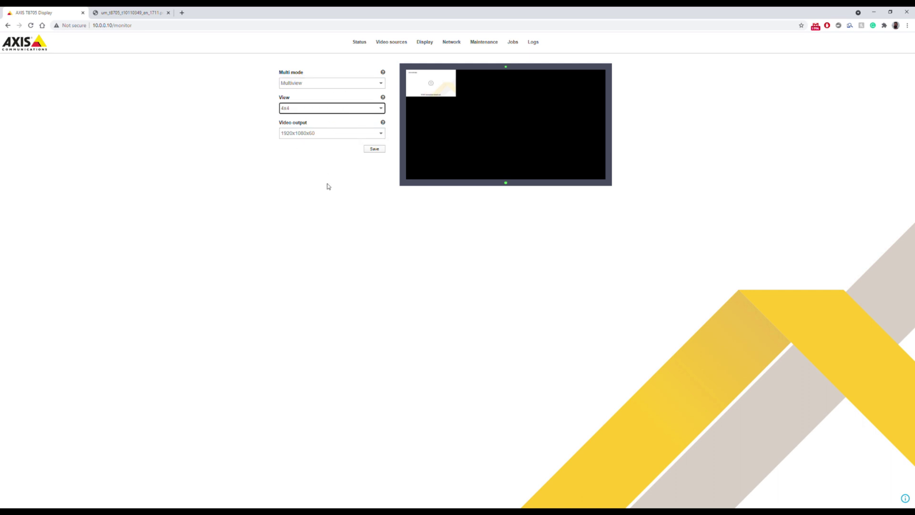
{"action": "left_click", "coordinate": [306, 137]}
{"action": "left_click", "coordinate": [379, 150]}
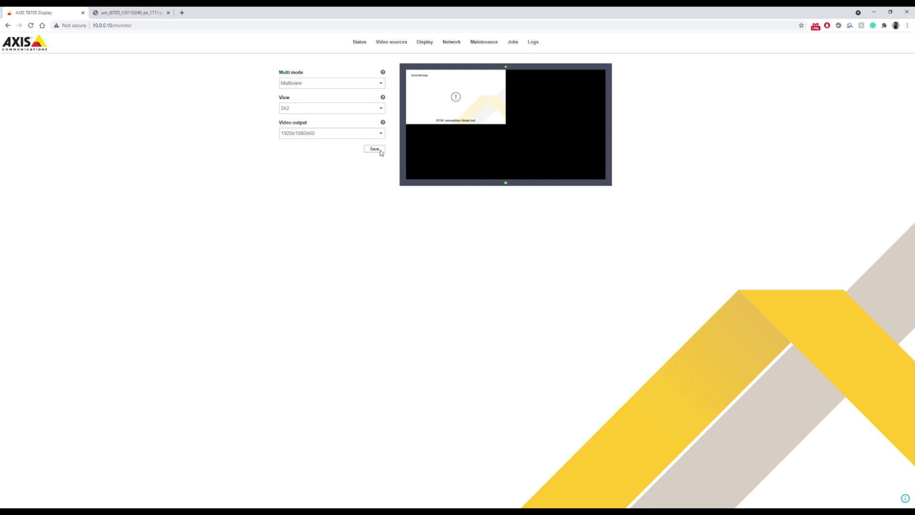
{"action": "left_click", "coordinate": [450, 44]}
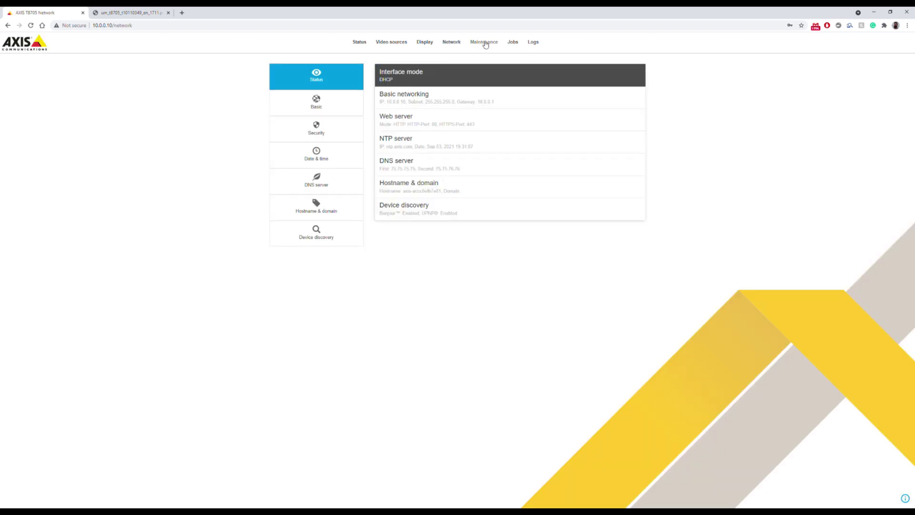
- View the Maintenance page showing 1:07:57 uptime and support server SSH off
{"action": "left_click", "coordinate": [484, 42]}
{"action": "left_click", "coordinate": [485, 42]}
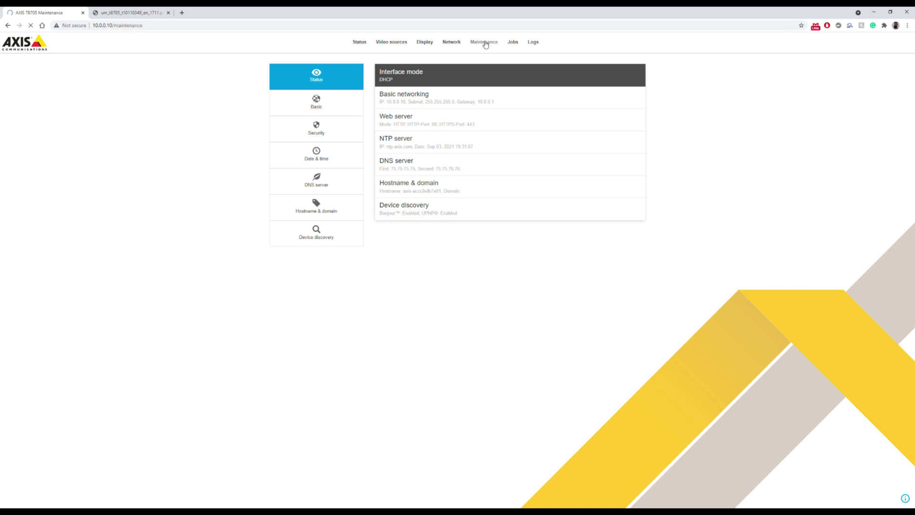